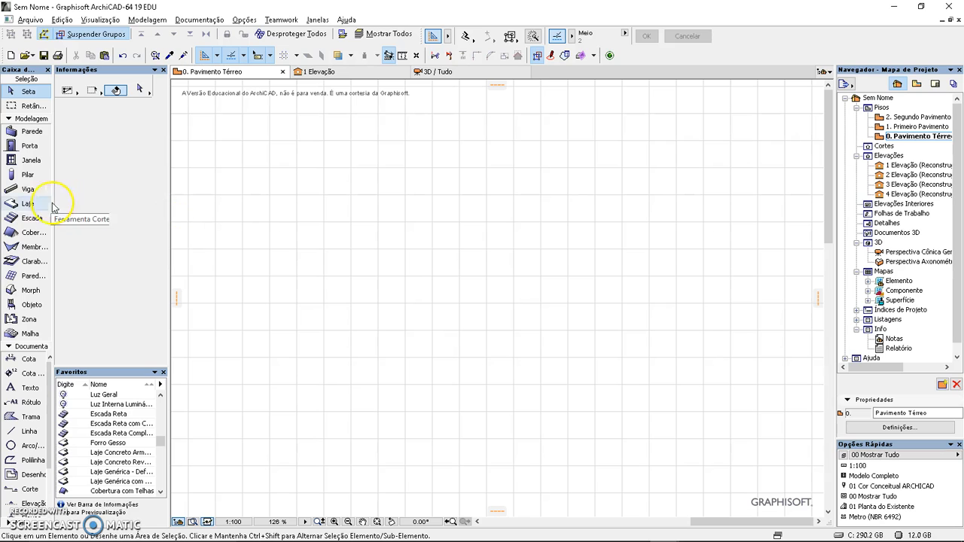
Step: Draw an L-shaped slab on the ground floor with a 4 m lower edge and a 6 m left side
click(24, 206)
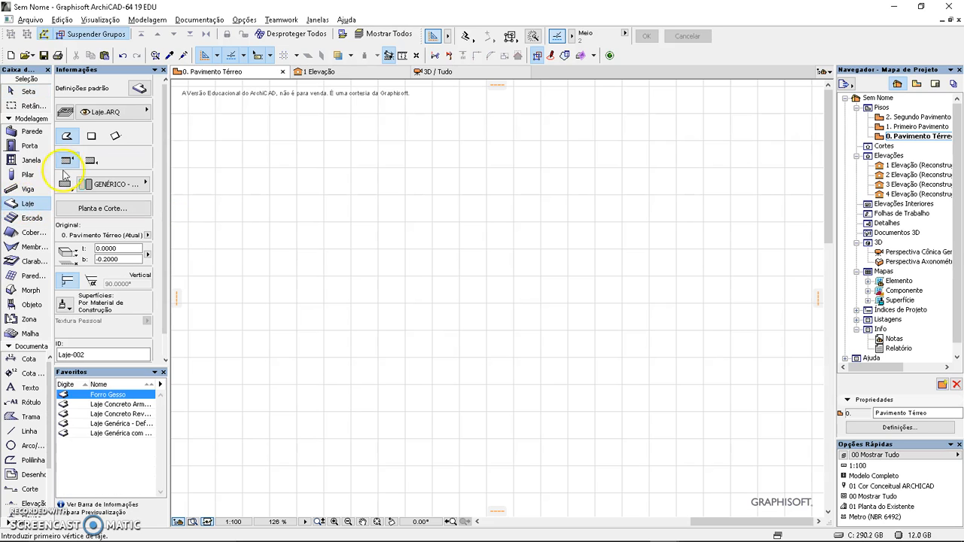
click(376, 392)
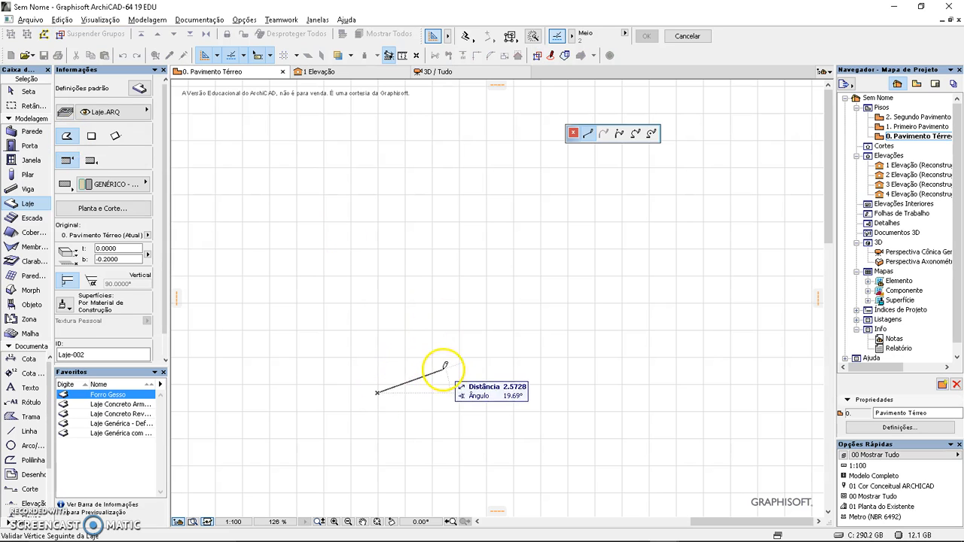
text(4)
key(Return)
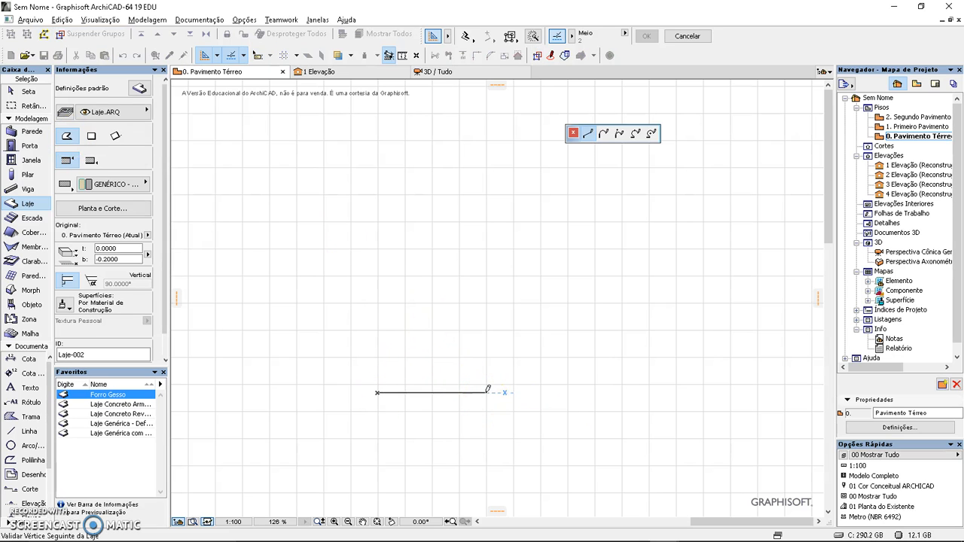
click(485, 311)
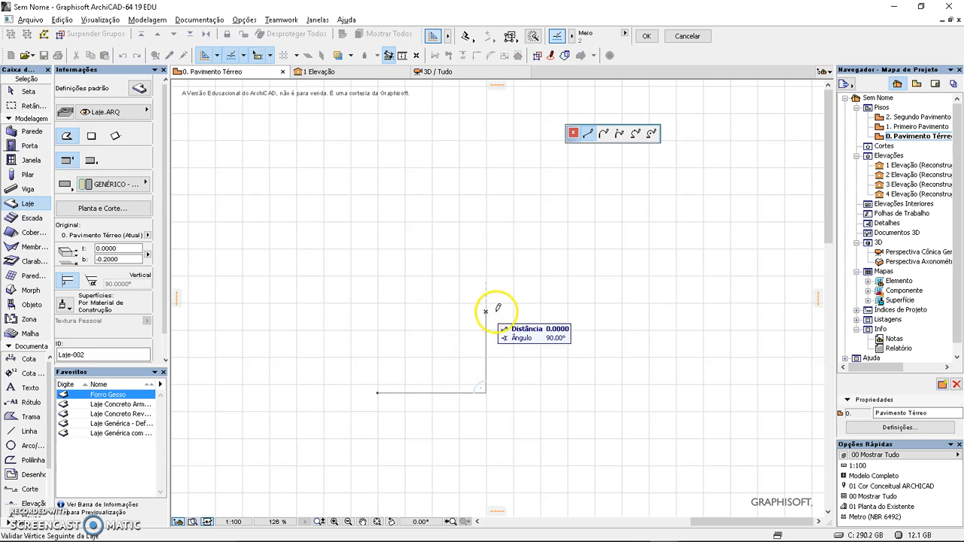
click(622, 311)
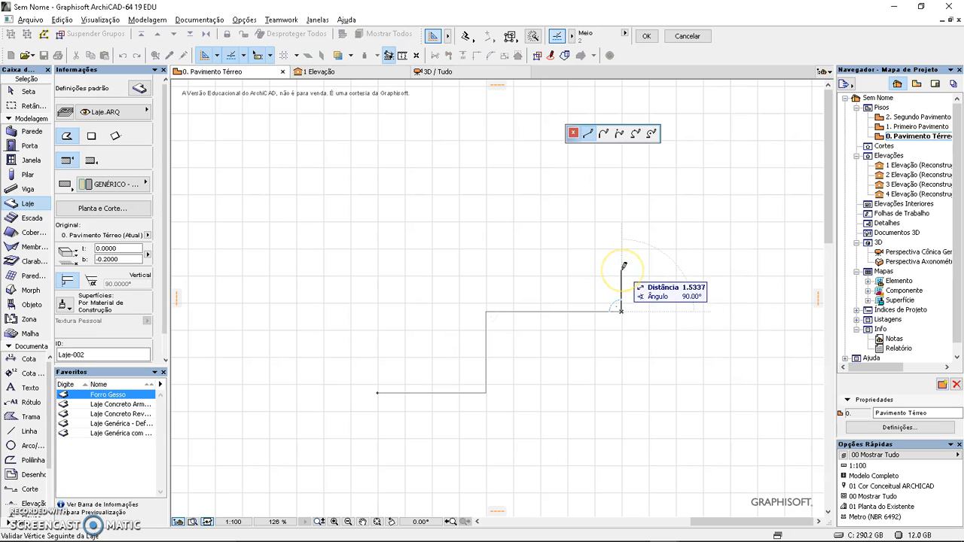
click(621, 230)
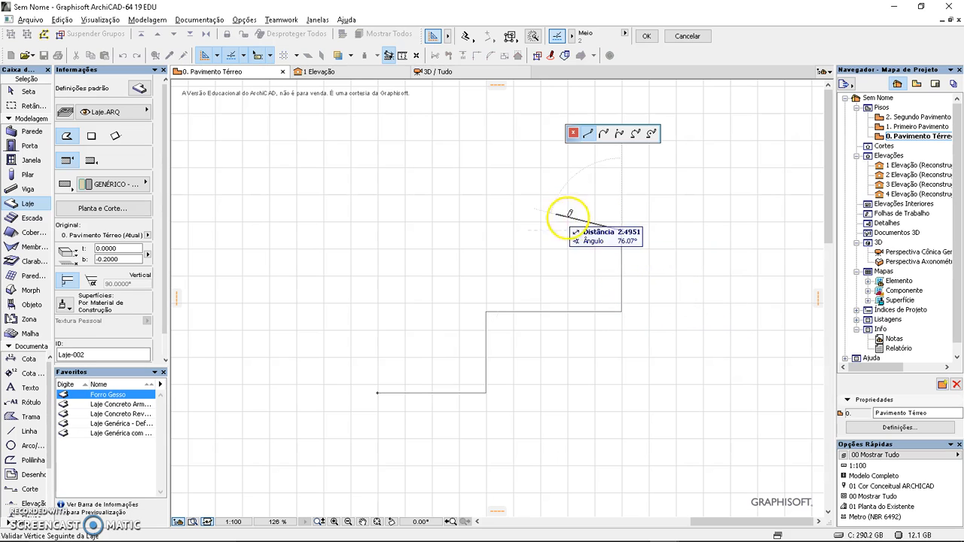
click(376, 230)
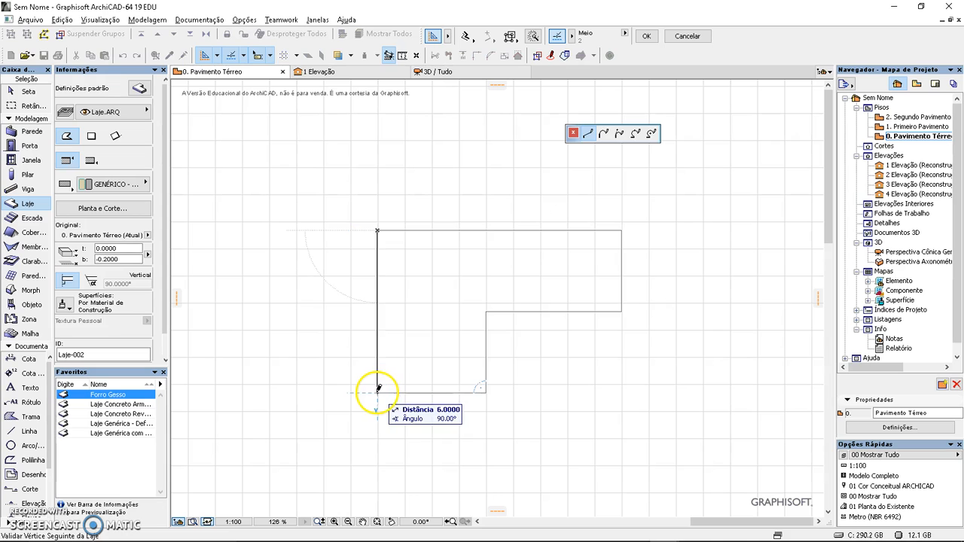
click(377, 391)
scroll(491, 328, up, 2)
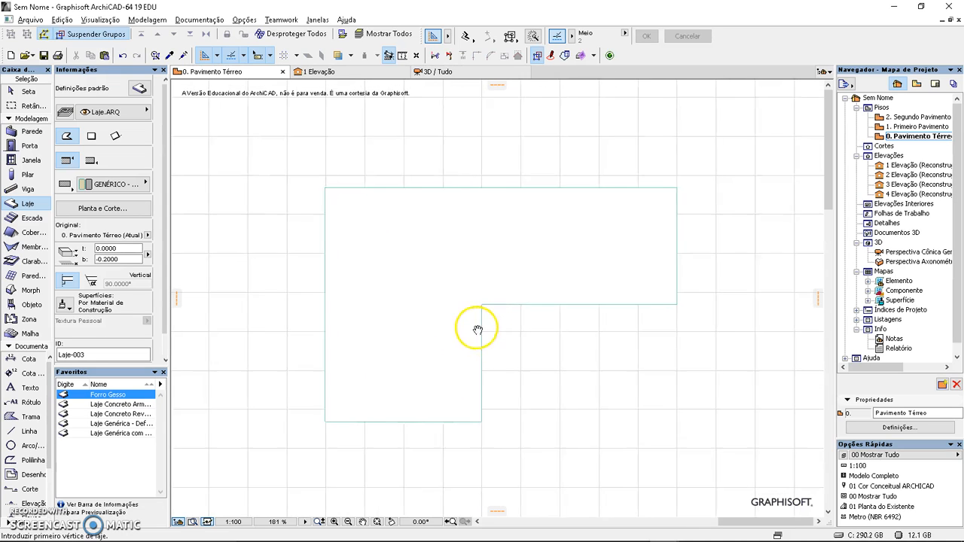
middle_drag(477, 329, 462, 336)
Step: Select the L-shaped slab and offset only its upper edge outward by 0.5 m
key(Escape)
click(448, 298)
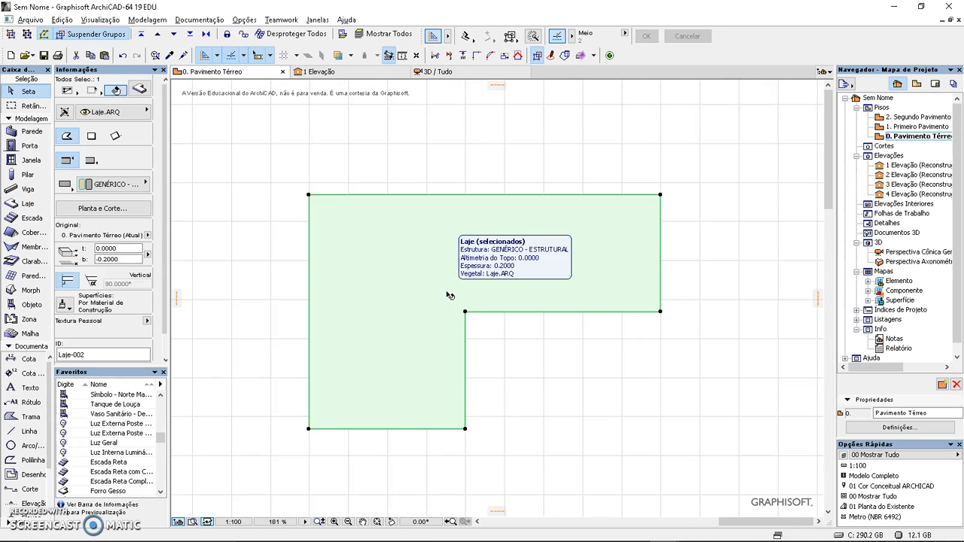
click(526, 404)
click(454, 306)
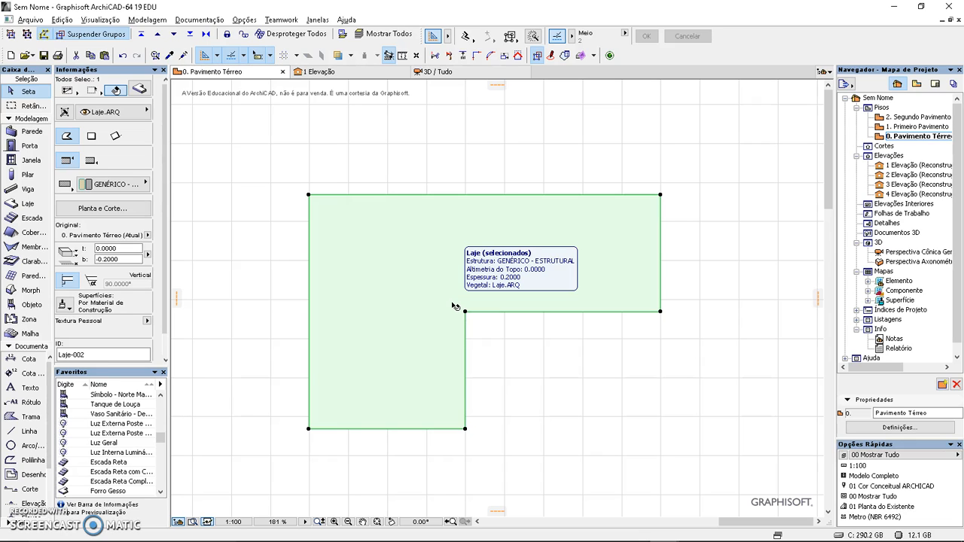
click(431, 316)
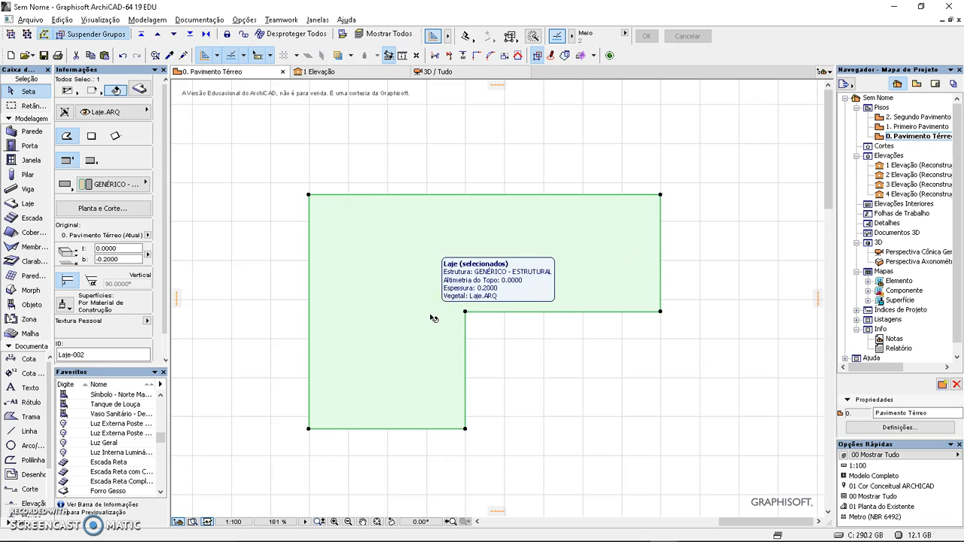
click(420, 260)
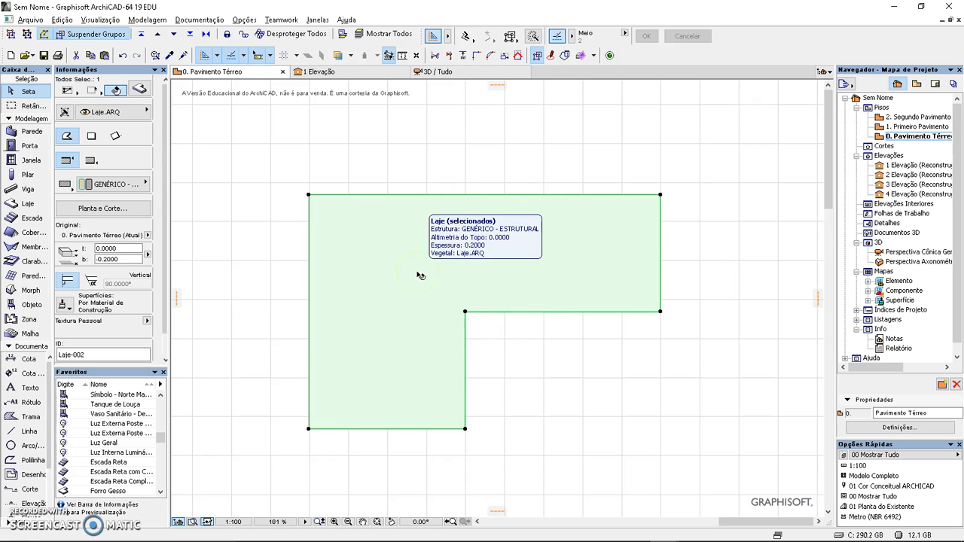
click(308, 196)
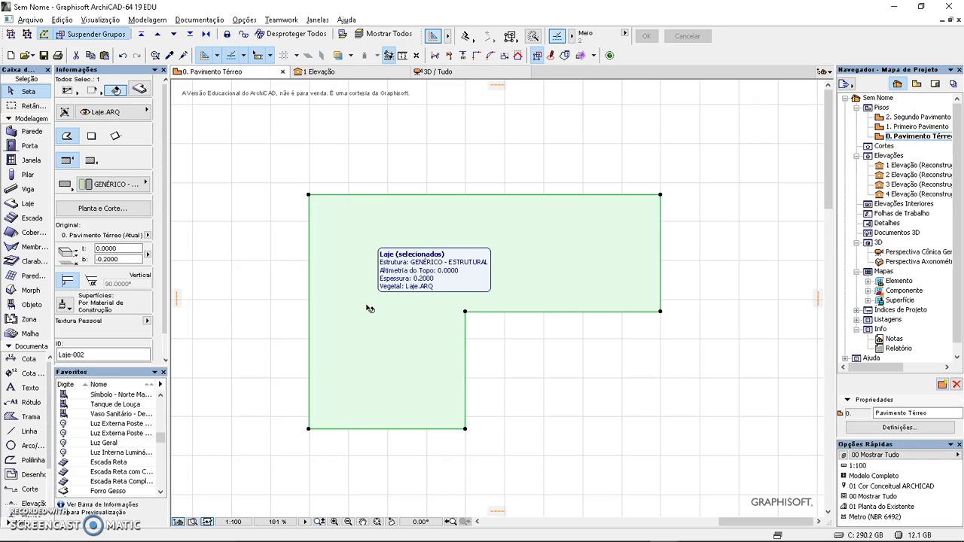
click(442, 194)
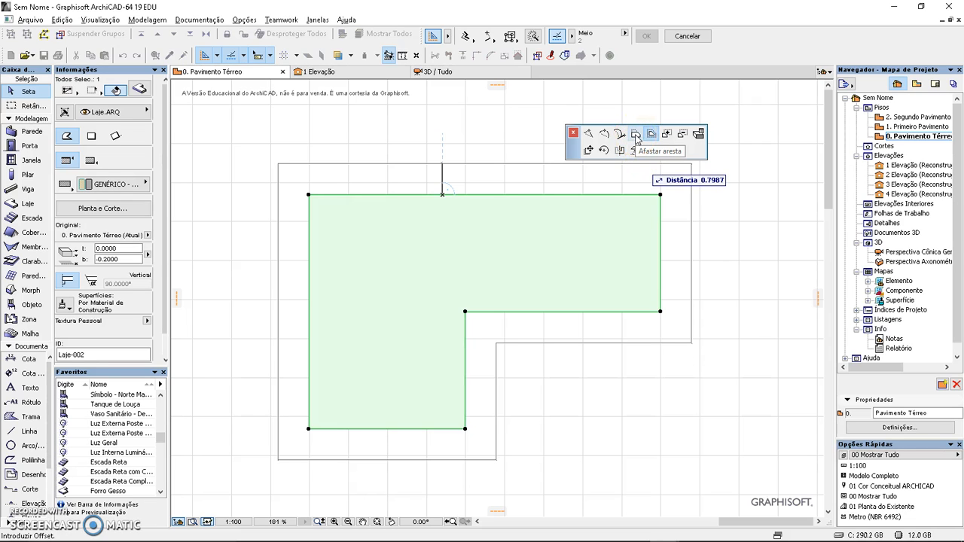
key(Escape)
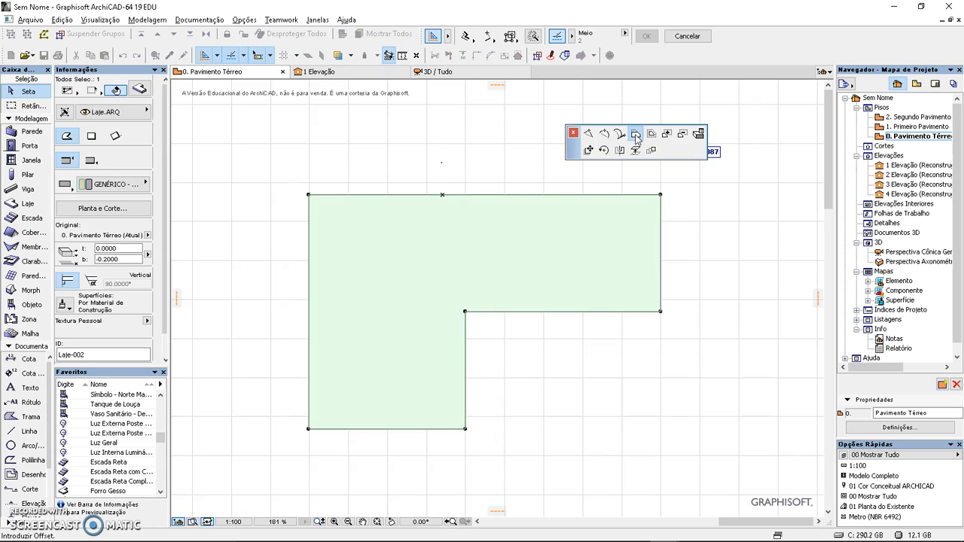
click(635, 136)
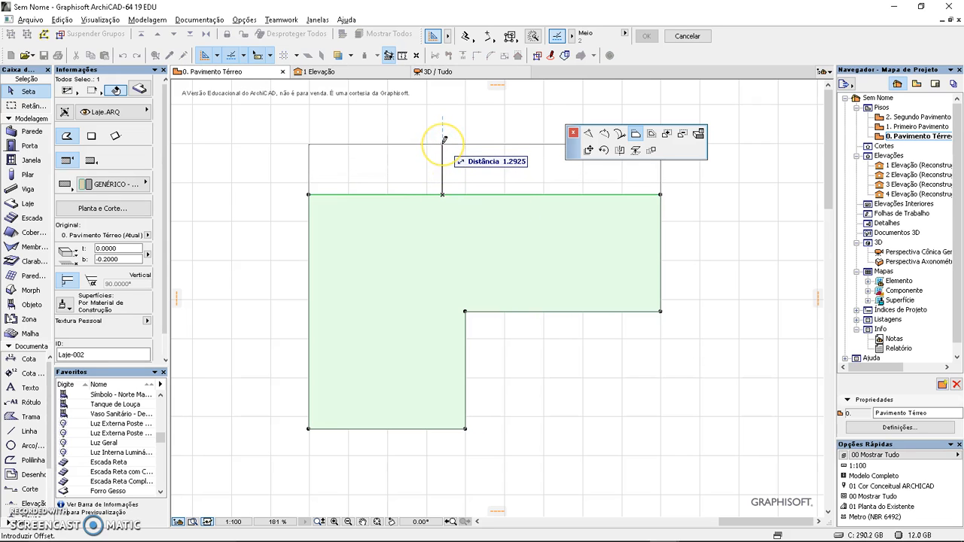
text(.)
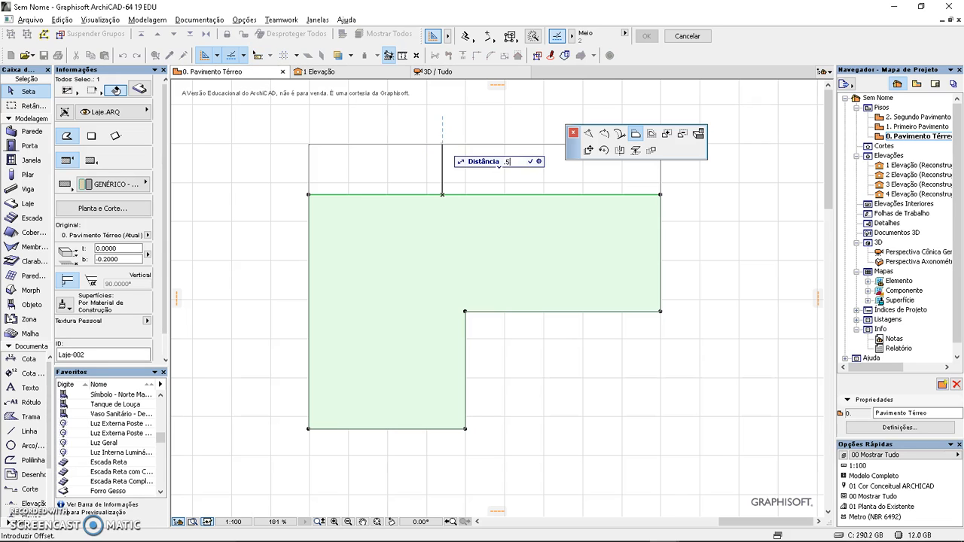
text(5)
key(Return)
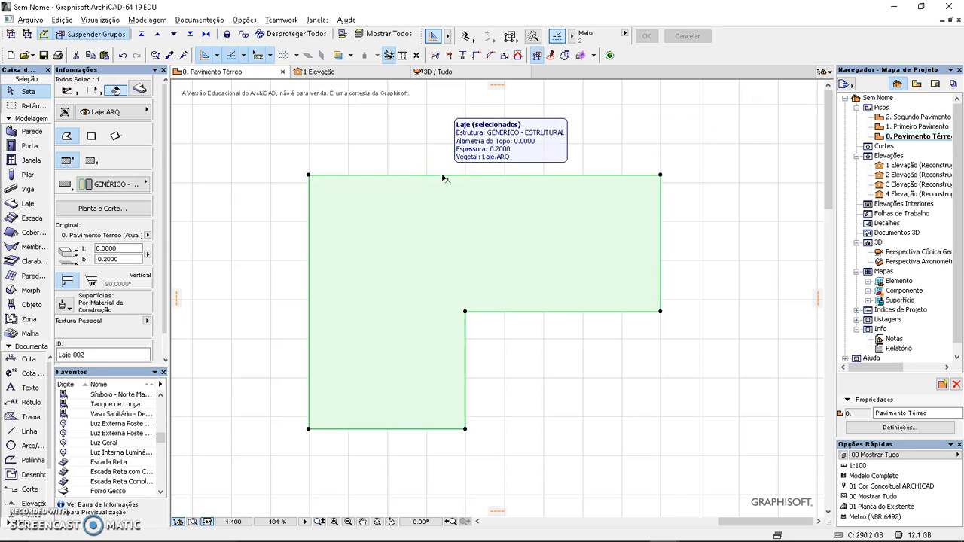
Step: Offset all edges of the L-shaped slab outward by 0.5 m
click(478, 210)
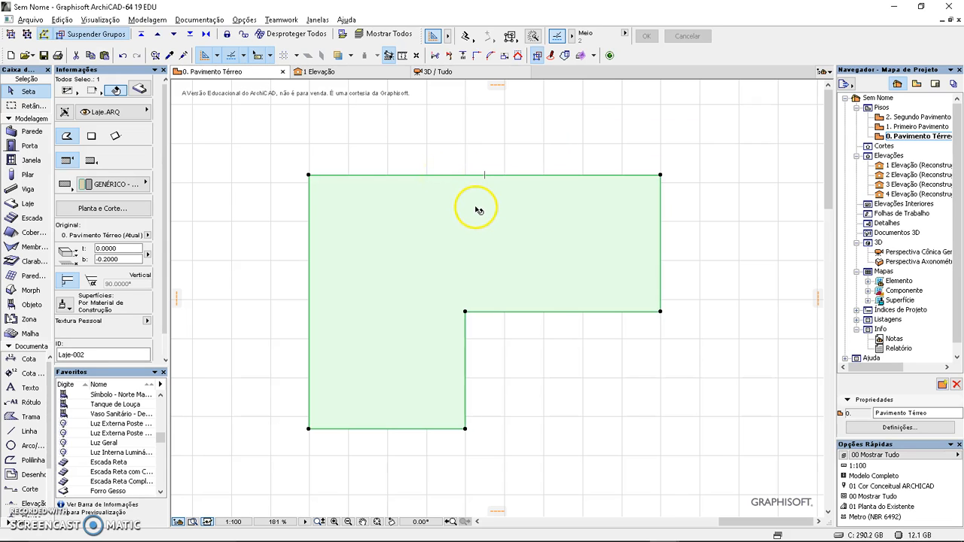
click(506, 312)
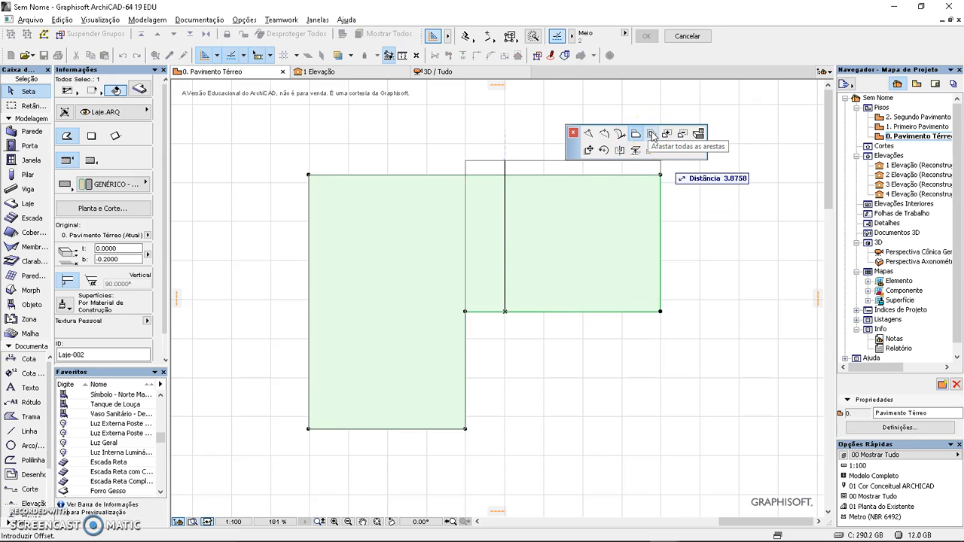
click(651, 134)
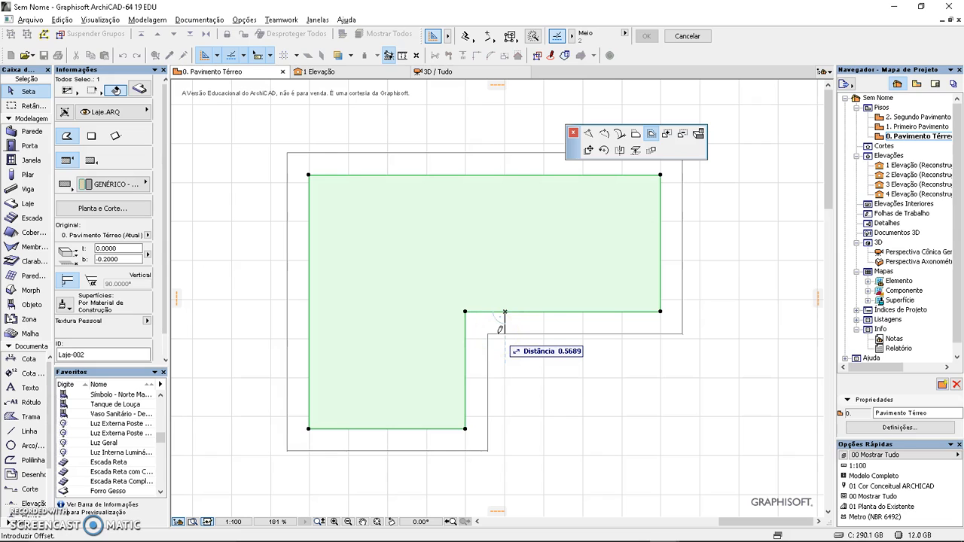
text(.5)
key(Return)
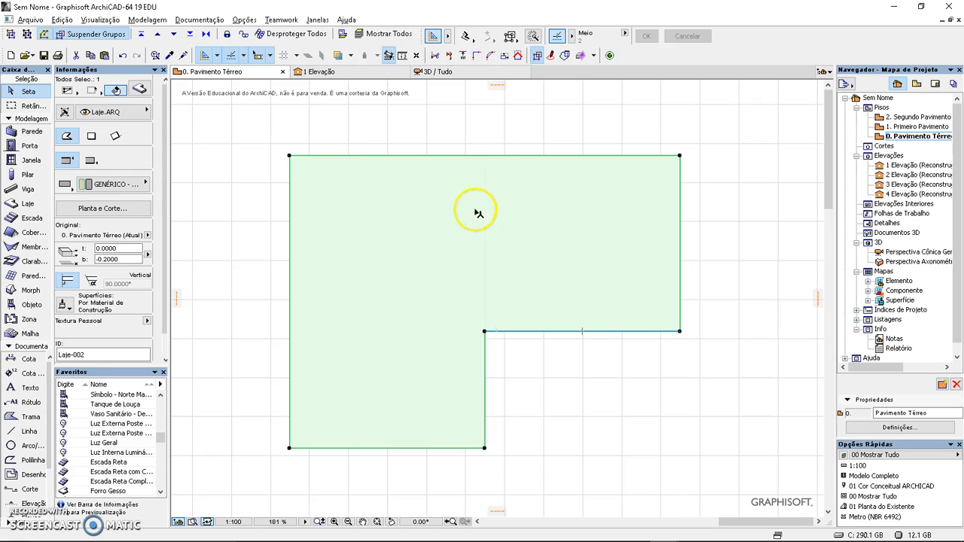
click(317, 19)
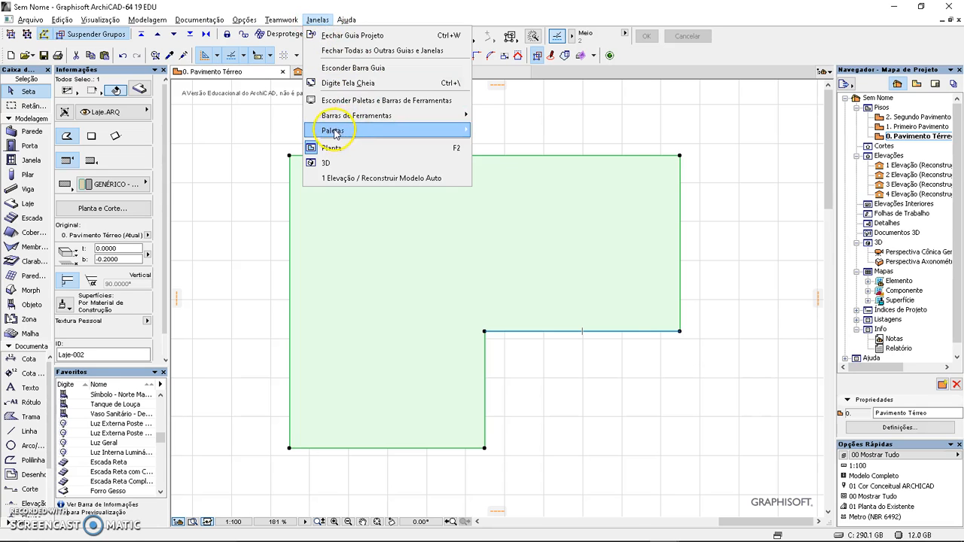
mouse_move(332, 131)
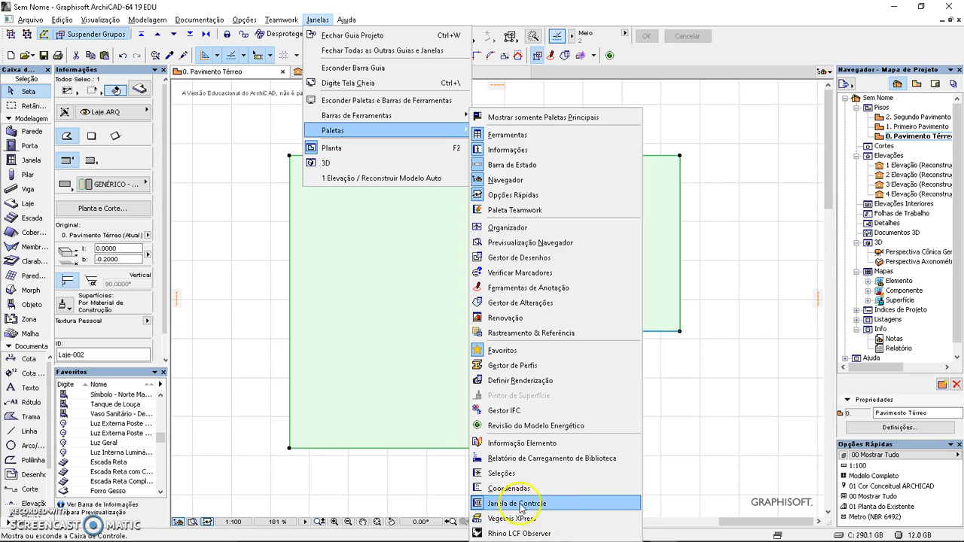
click(716, 474)
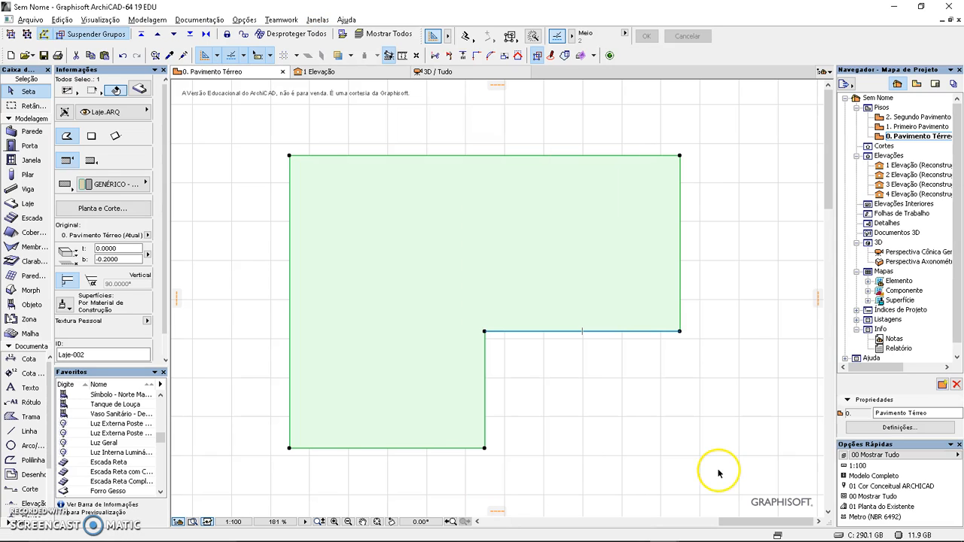
Step: Activate the offset option of the relative construction methods and deselect the slab
click(465, 38)
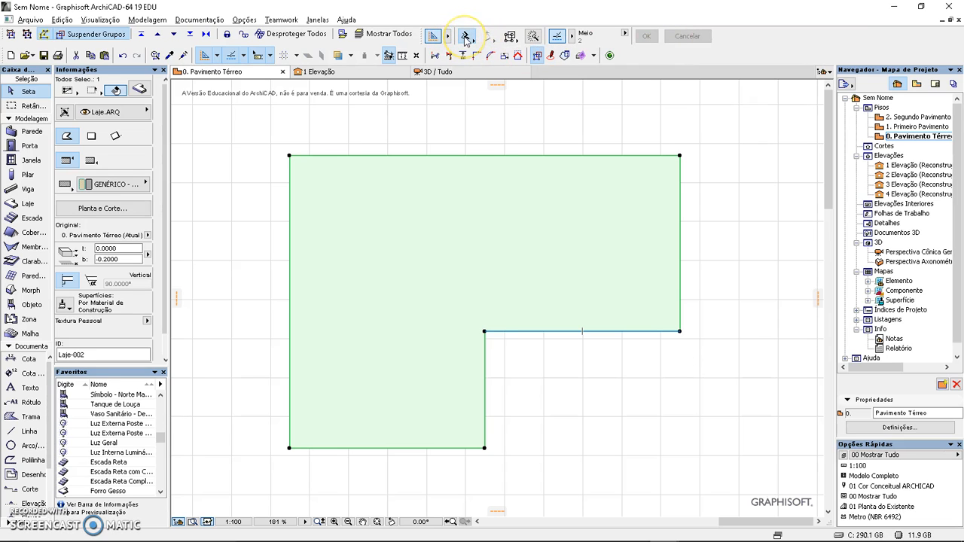
drag(466, 37, 515, 28)
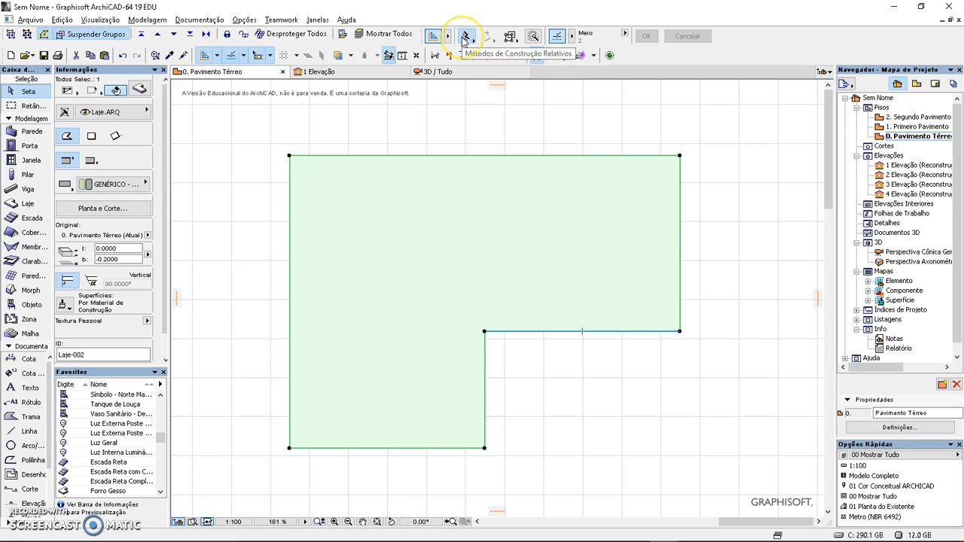
click(465, 35)
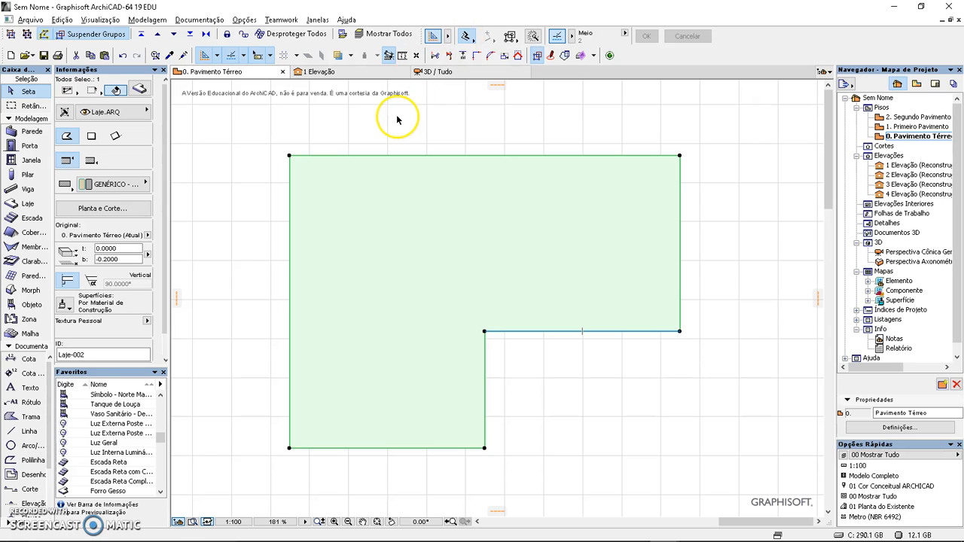
click(398, 114)
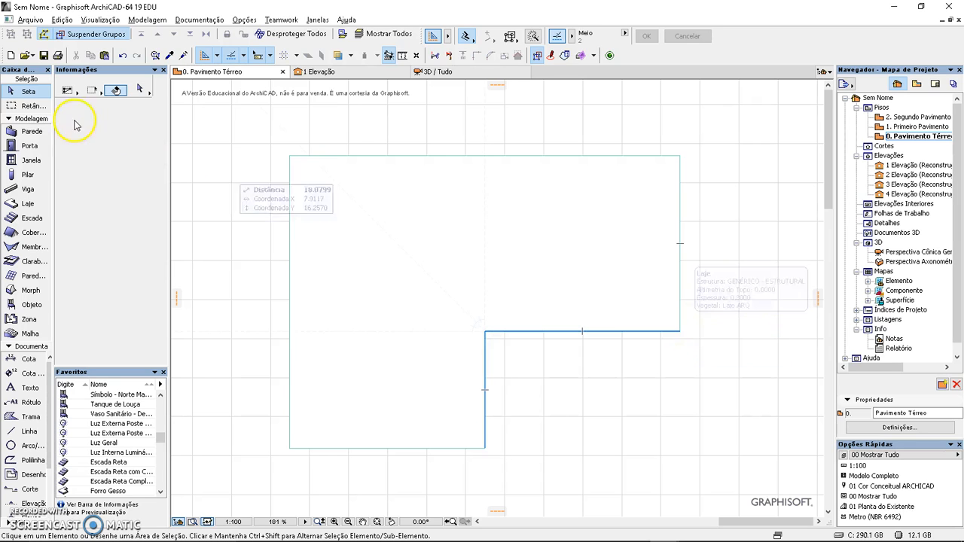
Step: Trace 0.1 m thick walls along the slab's whole outline with the Wall tool and undo them
click(26, 132)
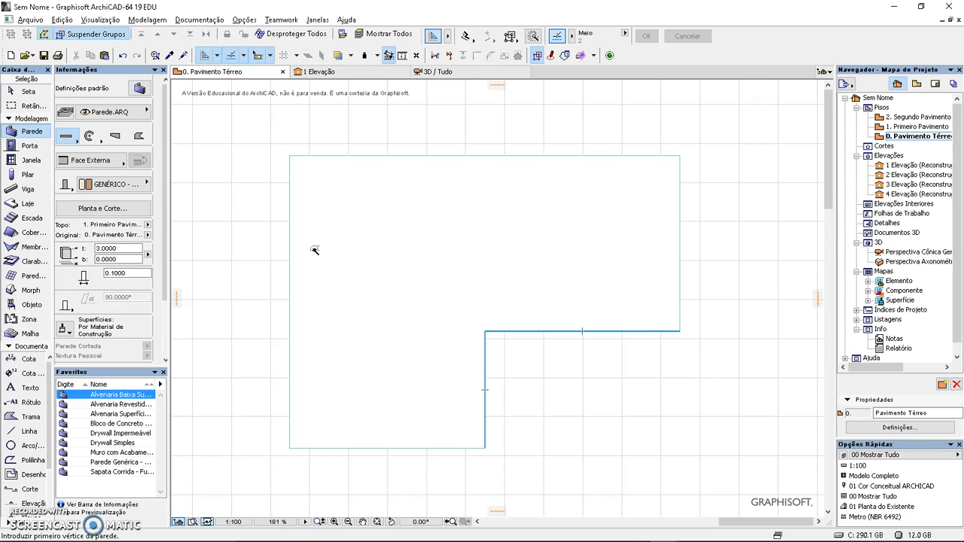
click(319, 274)
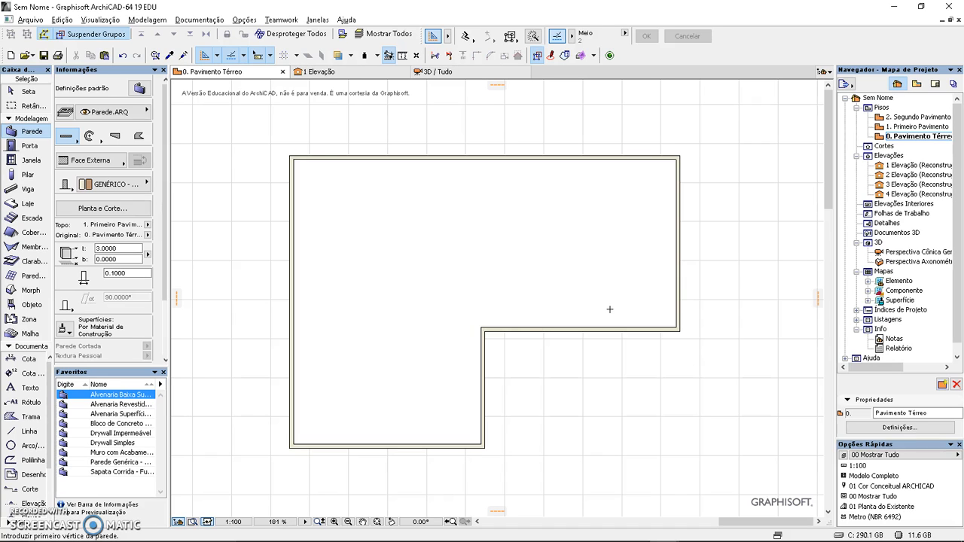
key(ctrl+z)
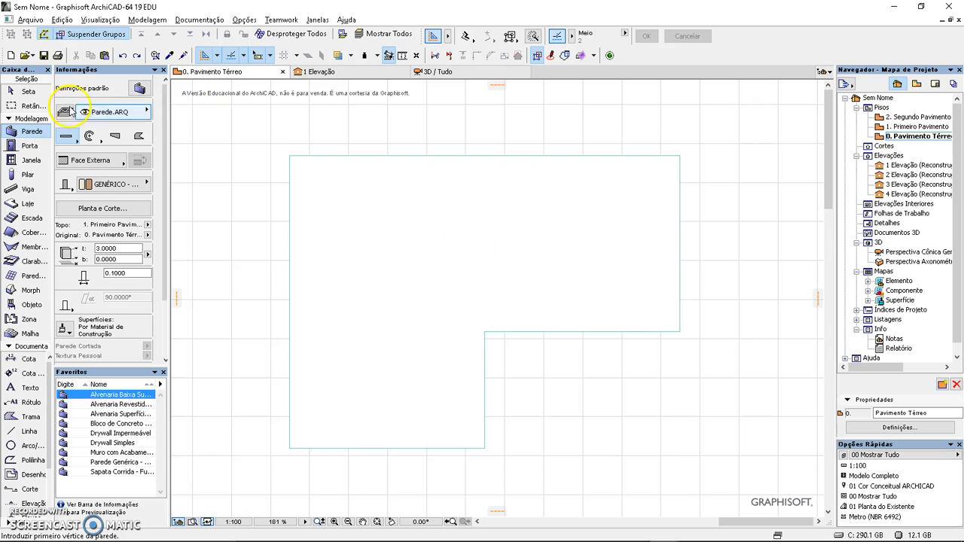
Step: Place 0.1 m thick walls parallel to the slab's whole outline, offset inward from its edges with the relative Offset construction method
click(466, 36)
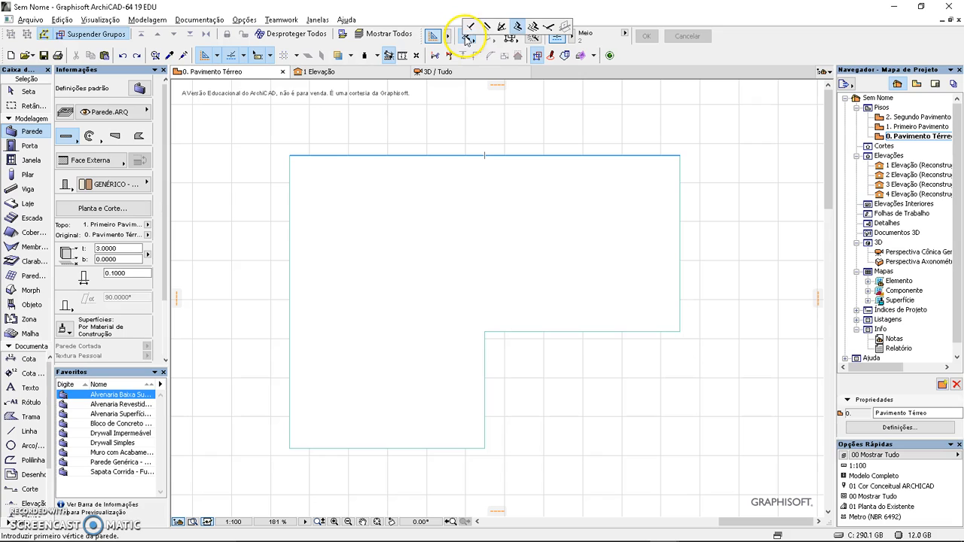
click(518, 29)
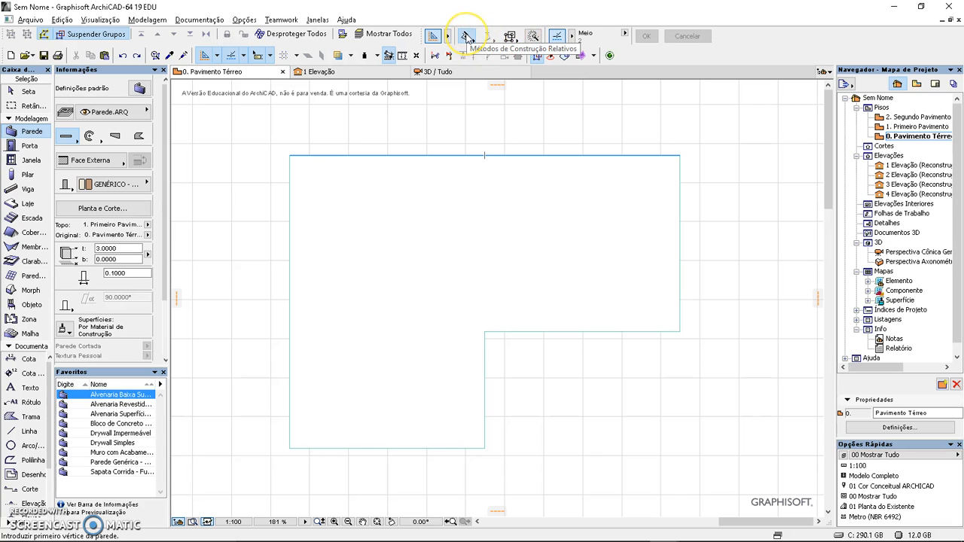
click(466, 38)
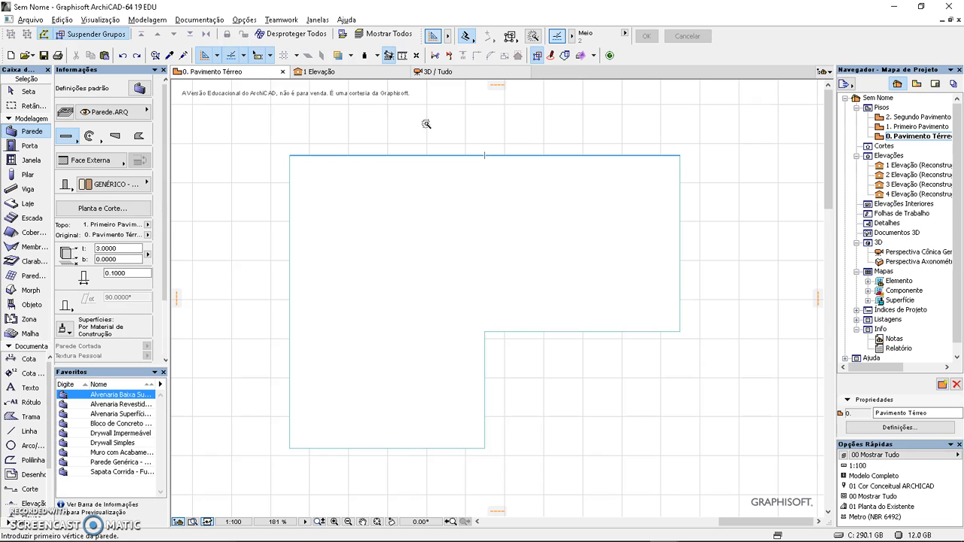
click(413, 154)
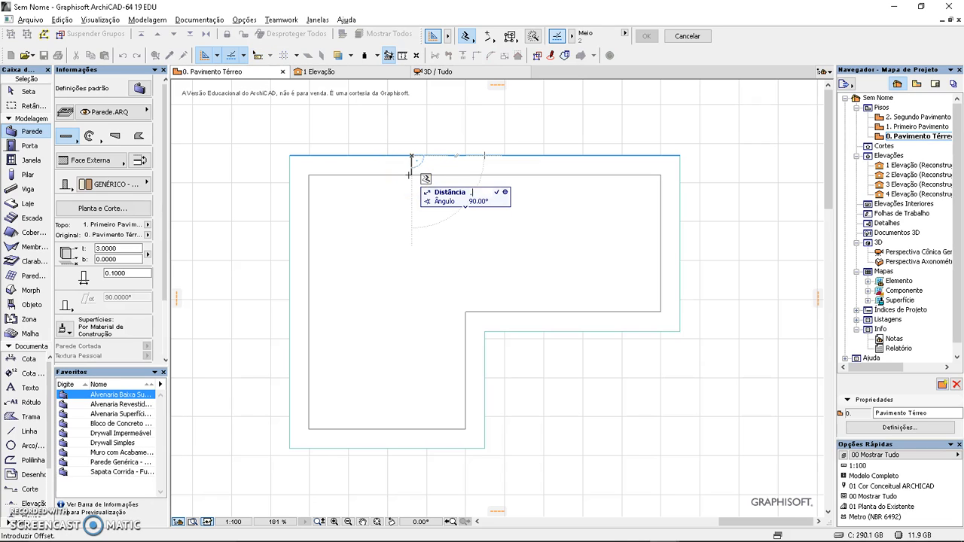
click(410, 175)
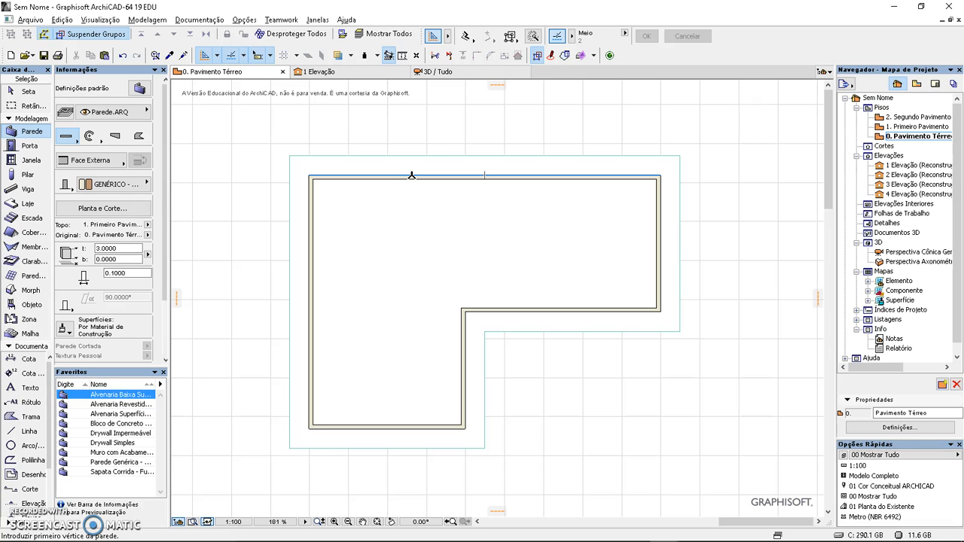
Step: Inspect the offset walls on the slab in the 3D view and return to the ground-floor plan
click(469, 71)
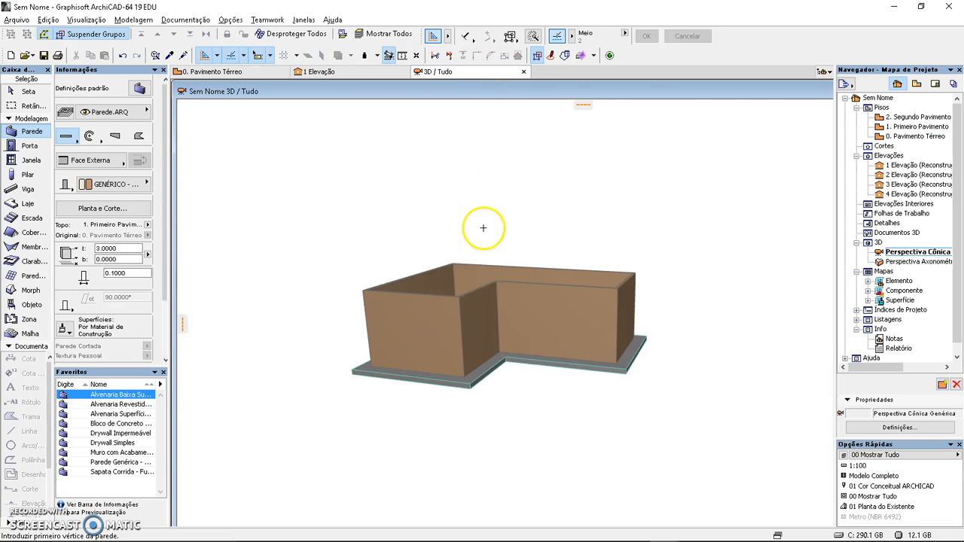
shift+middle_drag(537, 332, 598, 337)
scroll(517, 334, up, 4)
key(F2)
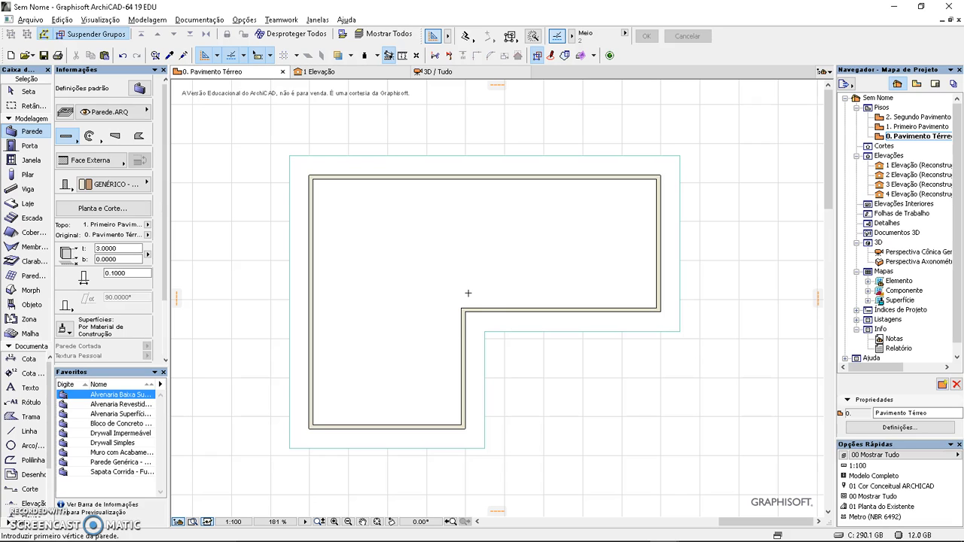
Step: Select the slab, subtract a freehand four-sided opening from its interior and undo the cut
key(Escape)
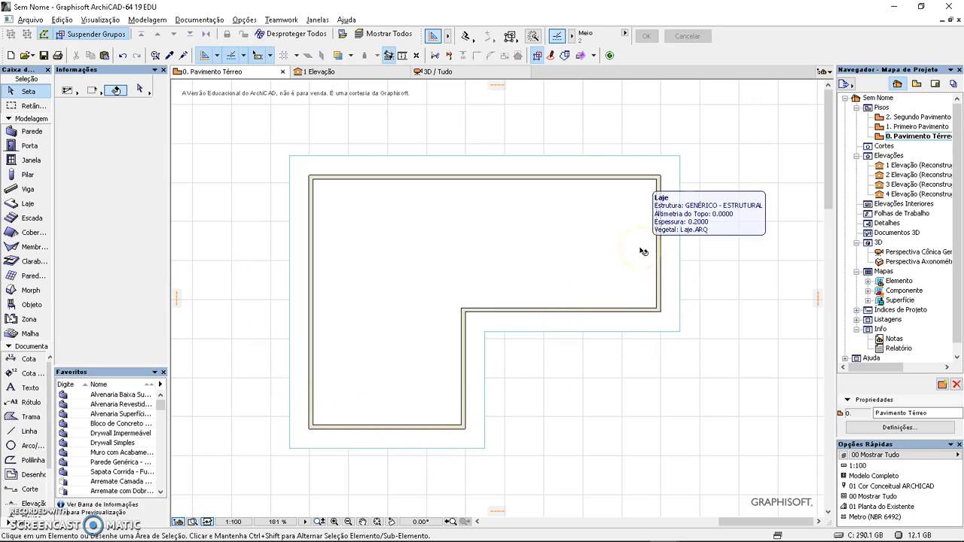
click(553, 334)
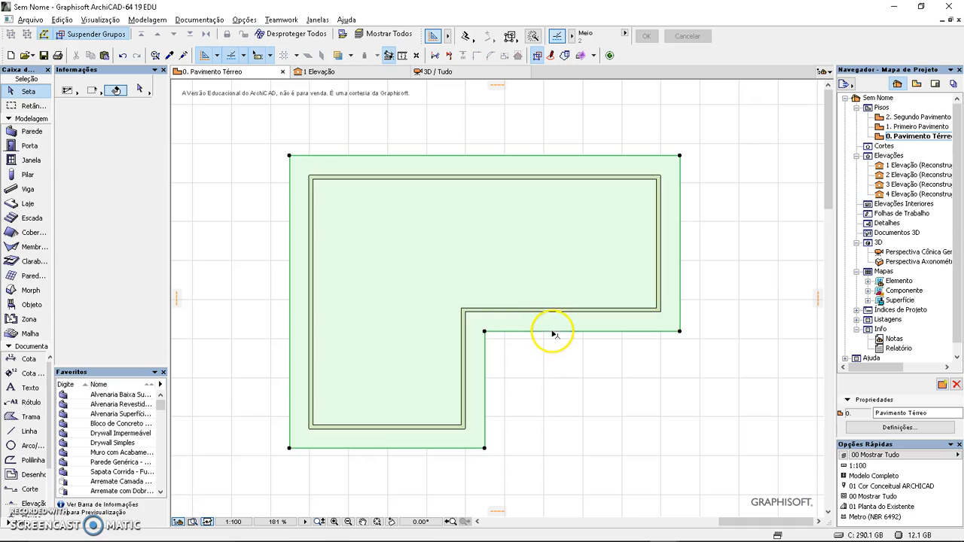
click(555, 332)
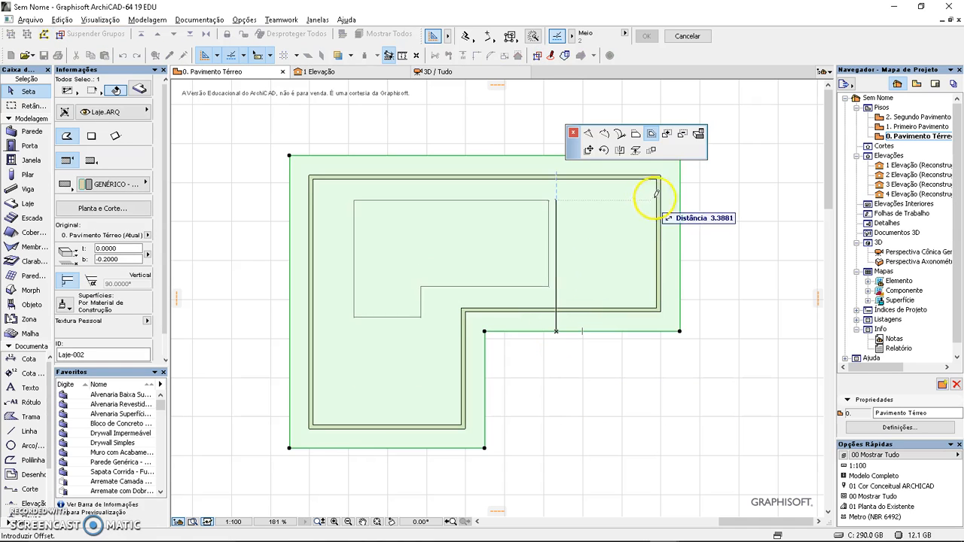
click(652, 136)
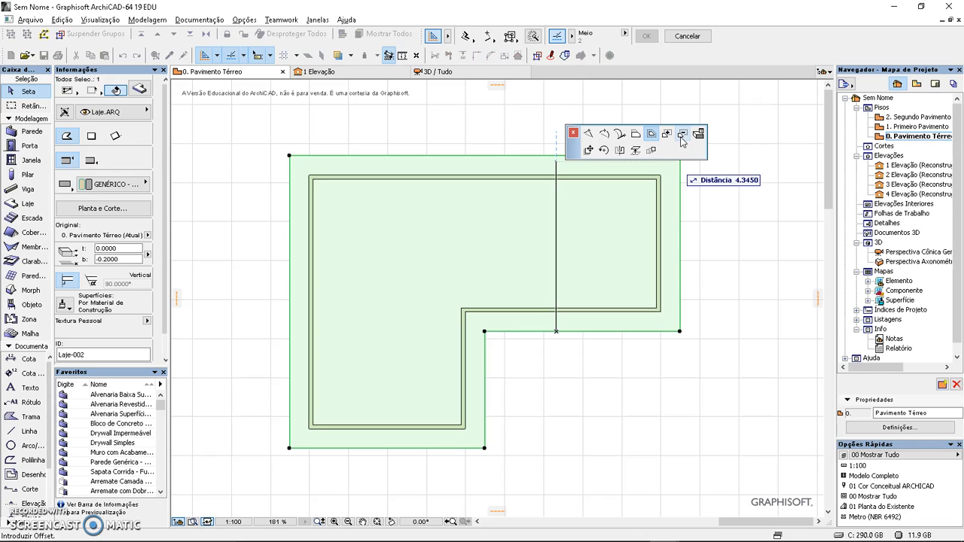
click(681, 137)
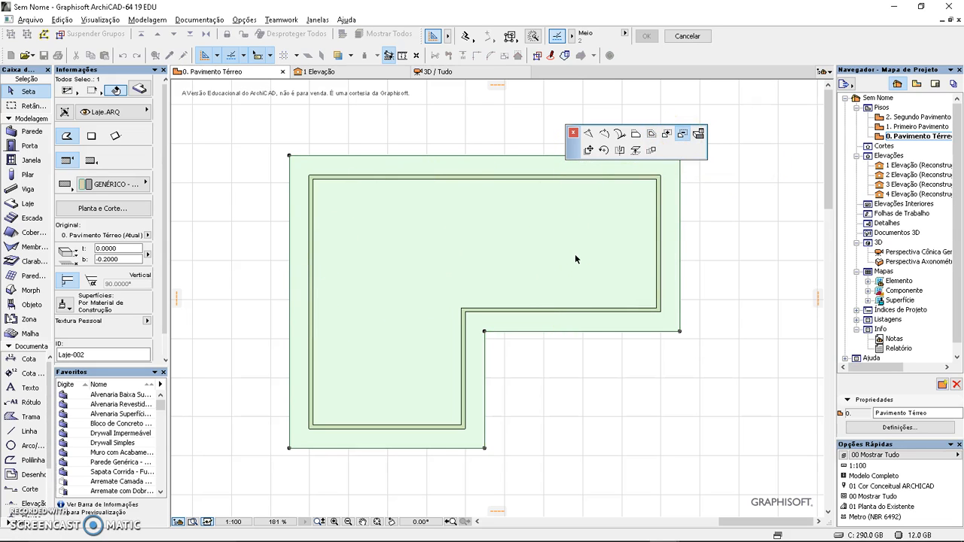
click(551, 279)
click(516, 225)
click(457, 226)
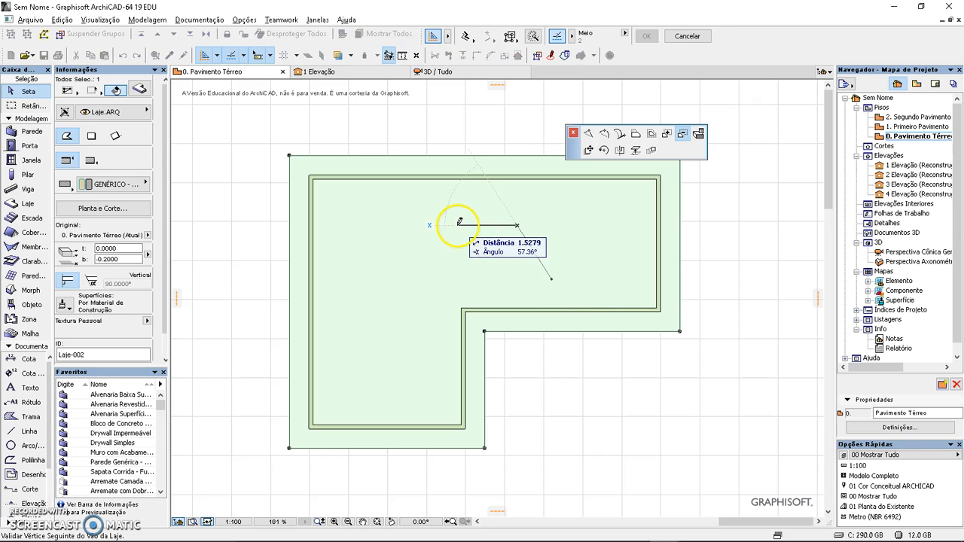
click(460, 289)
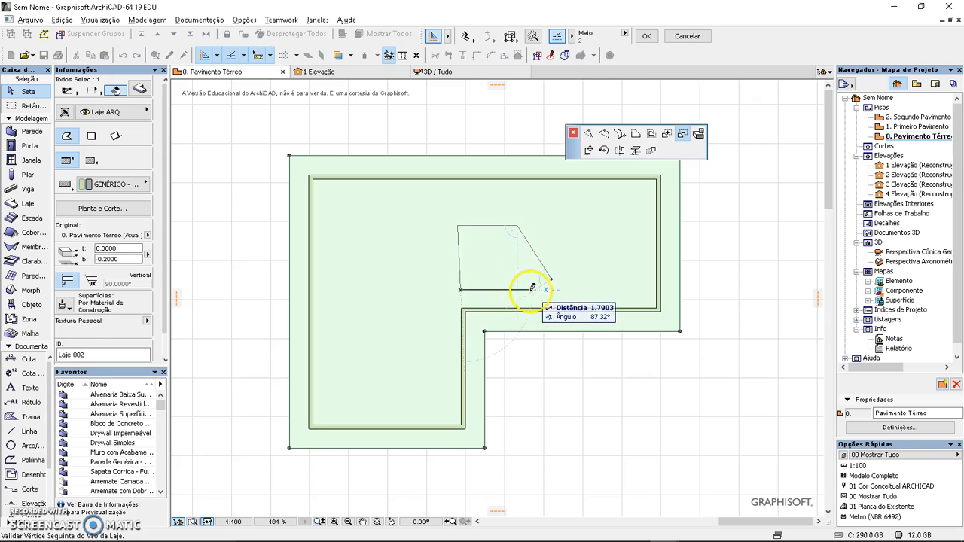
click(551, 279)
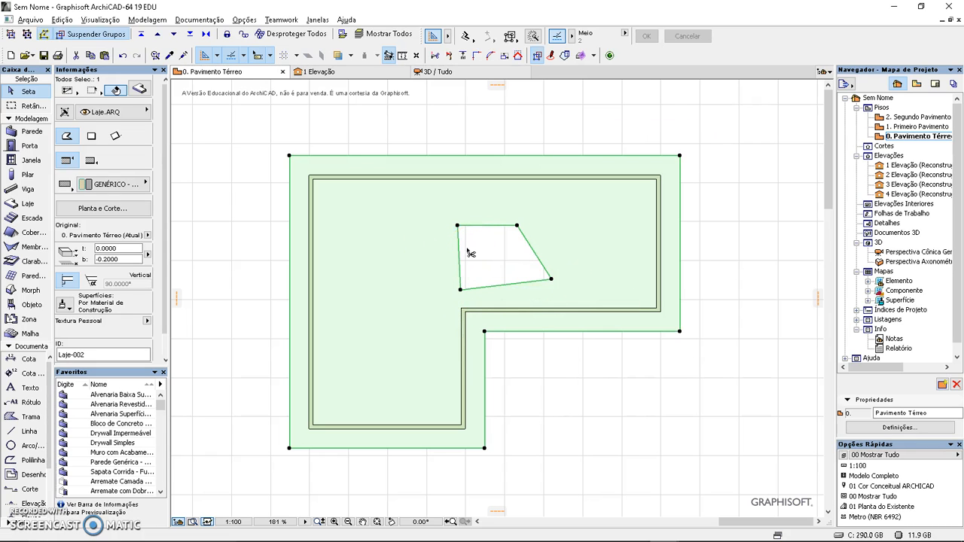
key(ctrl+z)
Step: Add an irregular freehand polygon to the slab across its inner notch, extending beyond the lower and right edges, and undo it
click(623, 157)
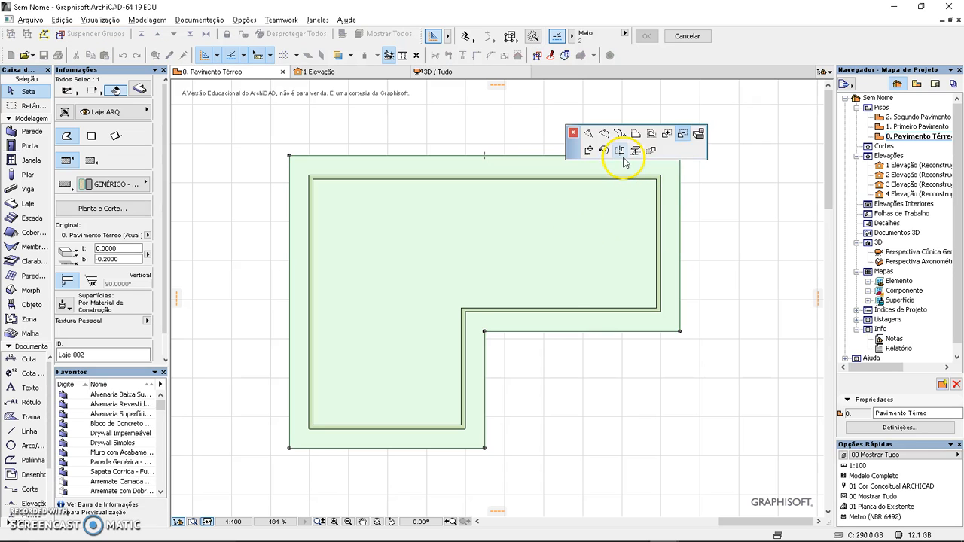
click(667, 134)
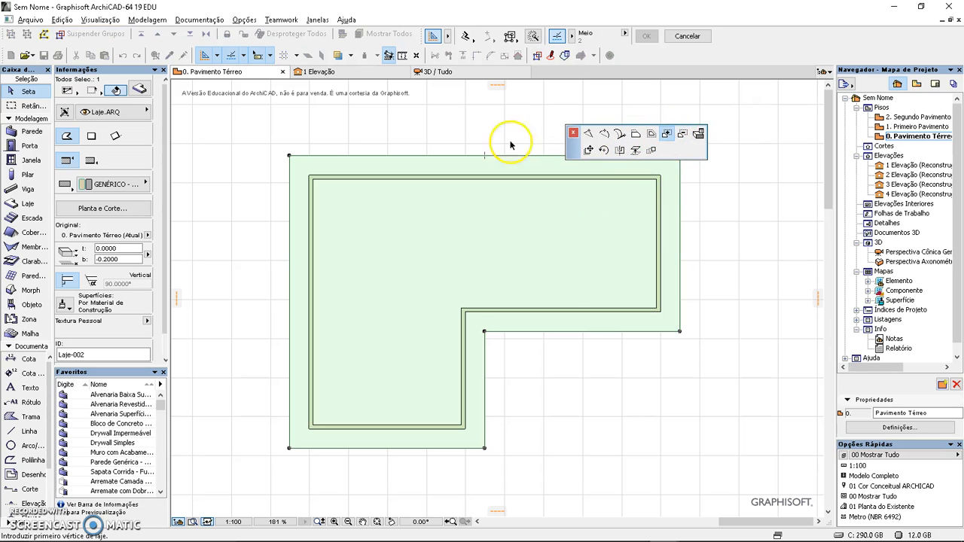
click(549, 258)
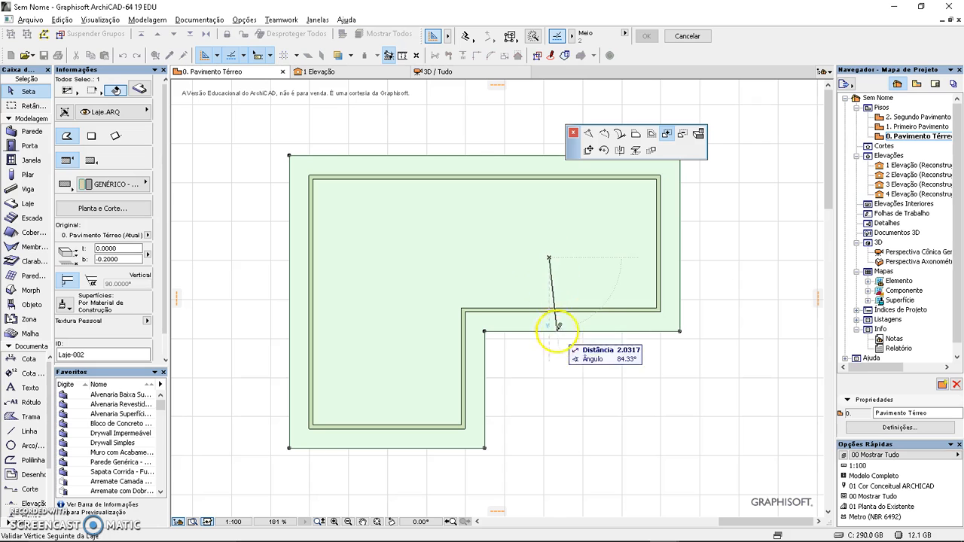
click(536, 417)
click(652, 465)
click(668, 399)
click(717, 412)
click(738, 315)
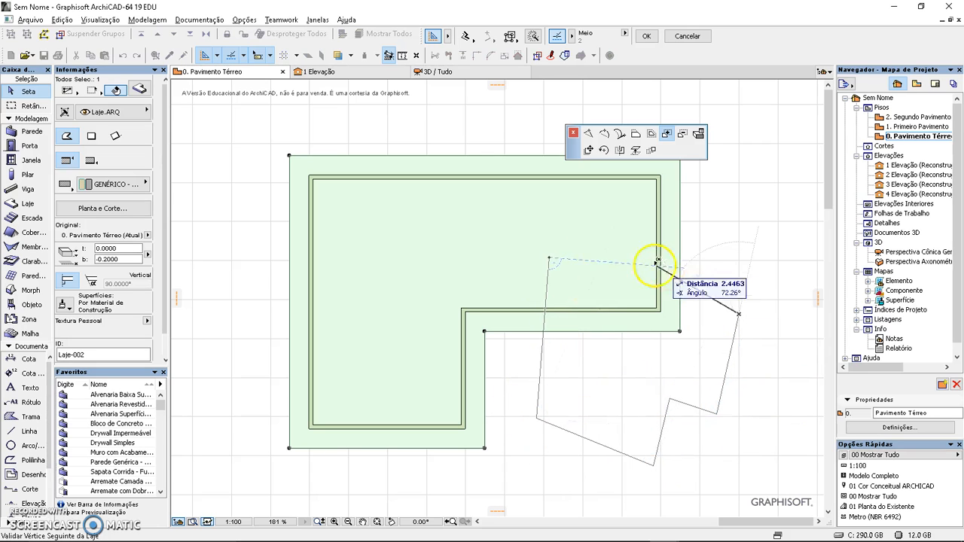
click(548, 258)
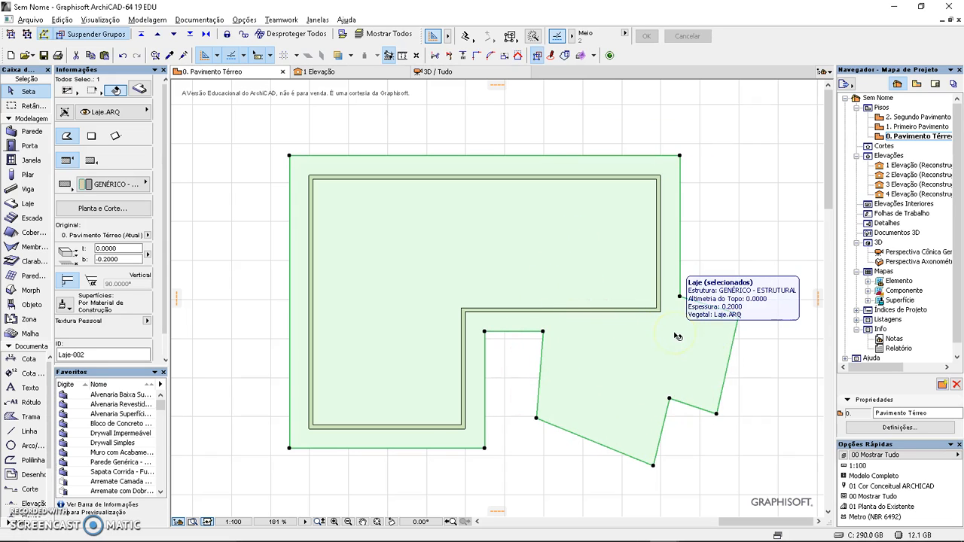
key(ctrl+z)
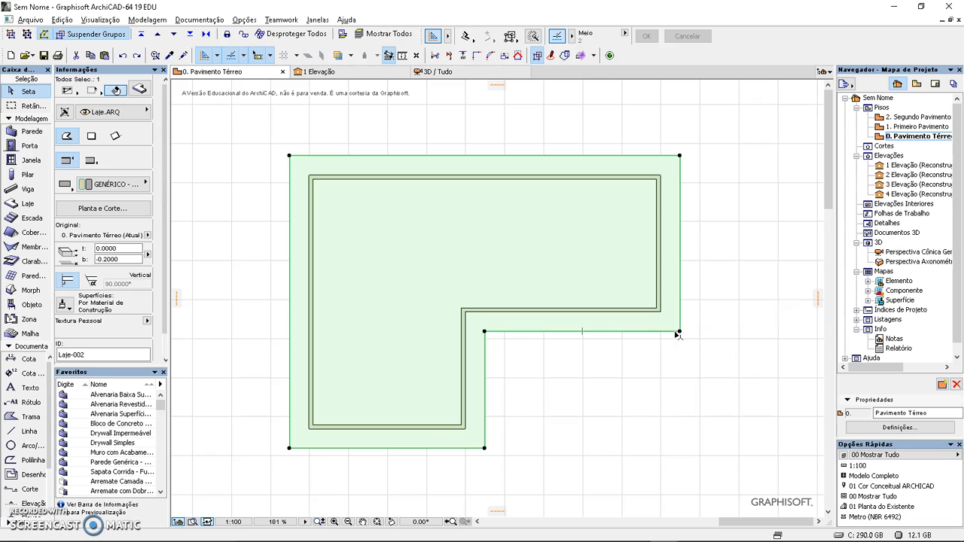
Step: Subtract an L-shaped opening from the slab, offset 1 m inward from its whole outline with the relative Offset method, and deselect the slab
click(644, 332)
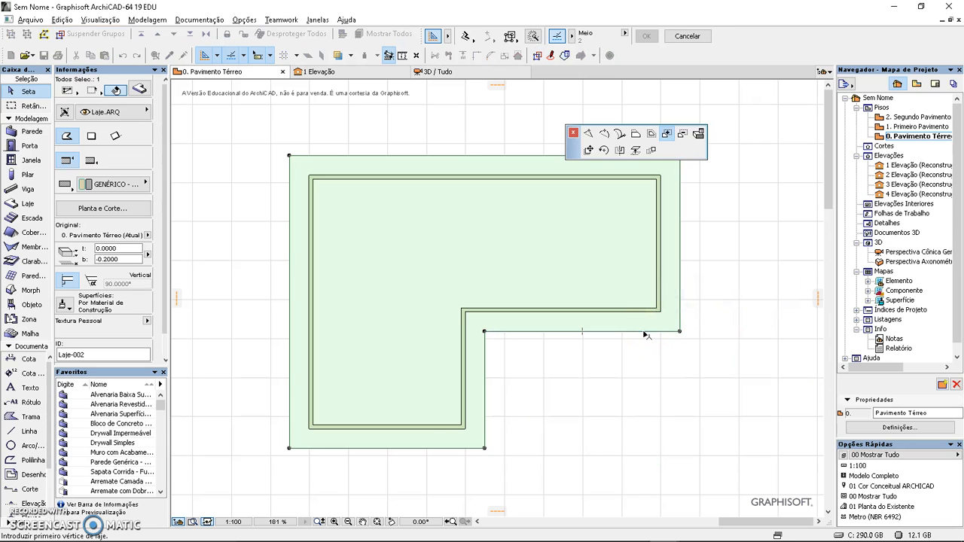
click(682, 135)
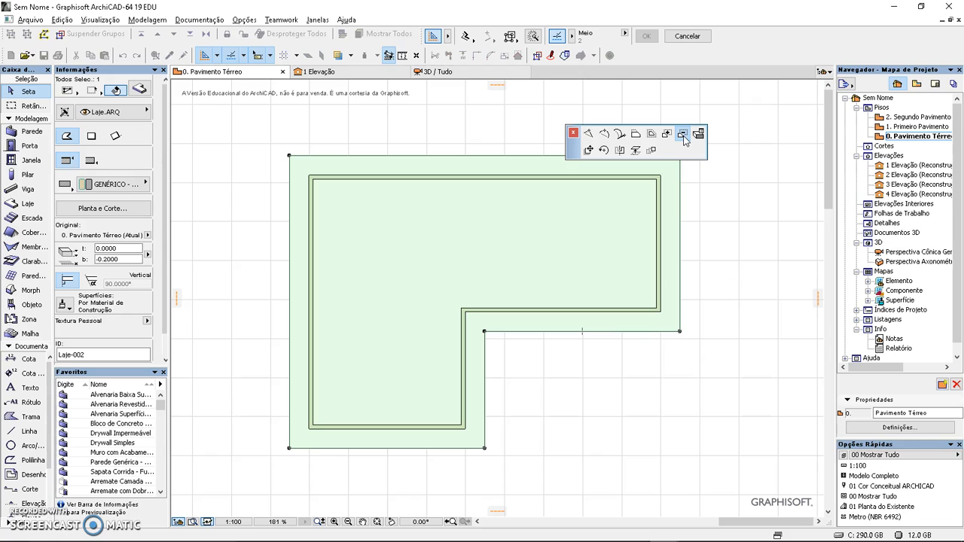
click(466, 37)
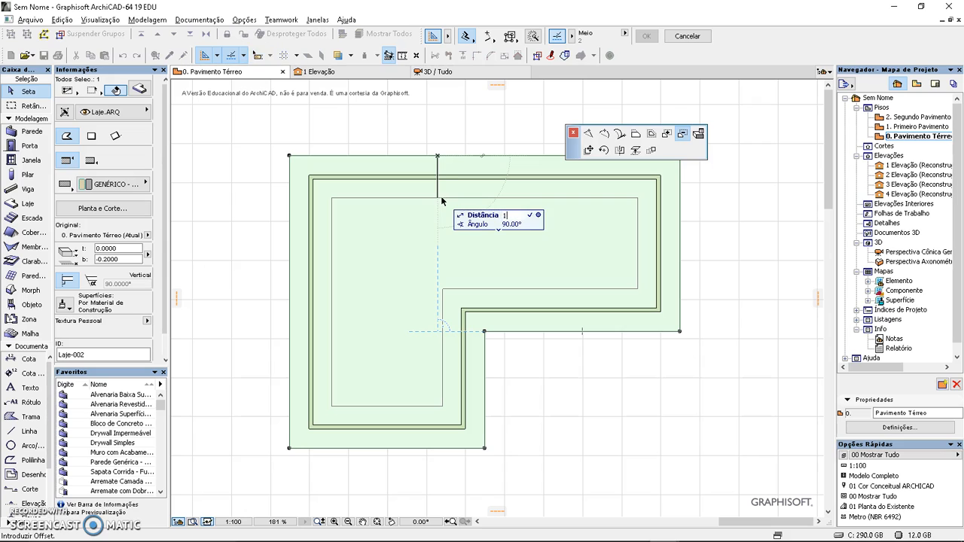
click(440, 199)
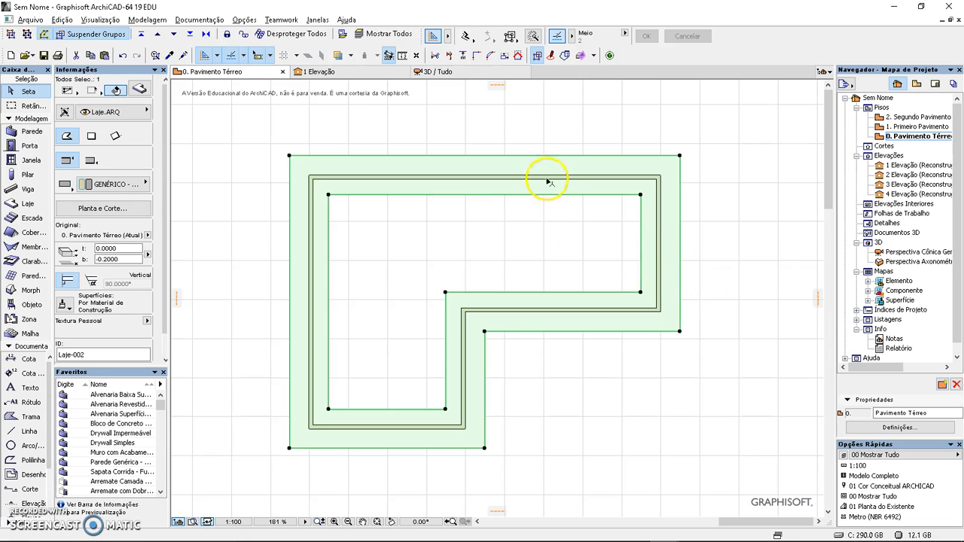
click(529, 241)
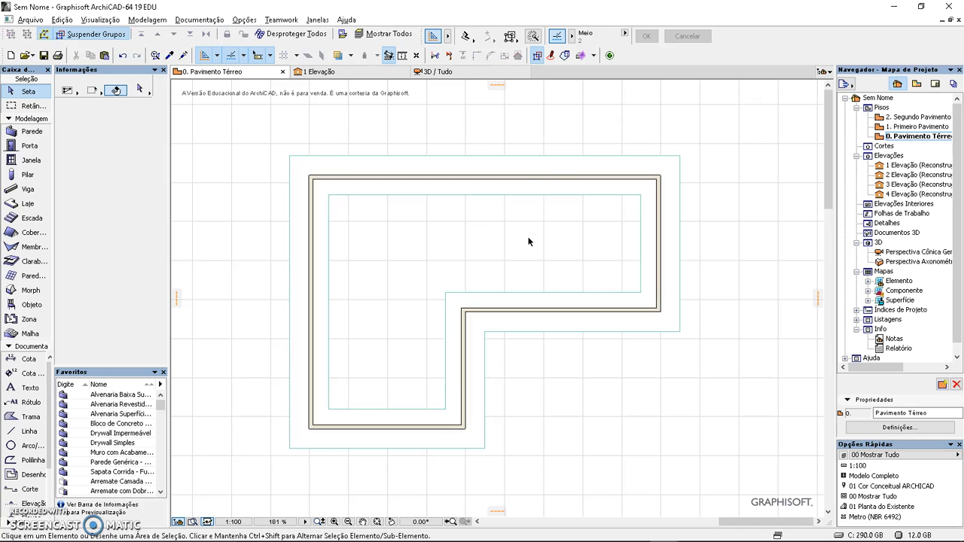
Step: Inspect the slab's L-shaped opening and the walls from above in the 3D view, and return to the ground-floor plan
click(474, 71)
shift+middle_drag(411, 284, 406, 335)
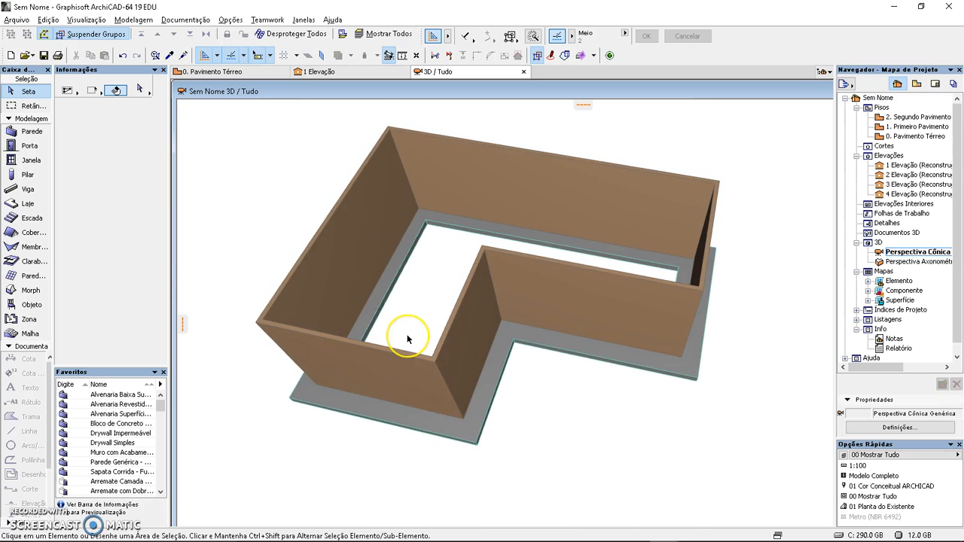
key(F2)
click(410, 345)
middle_drag(410, 347, 397, 341)
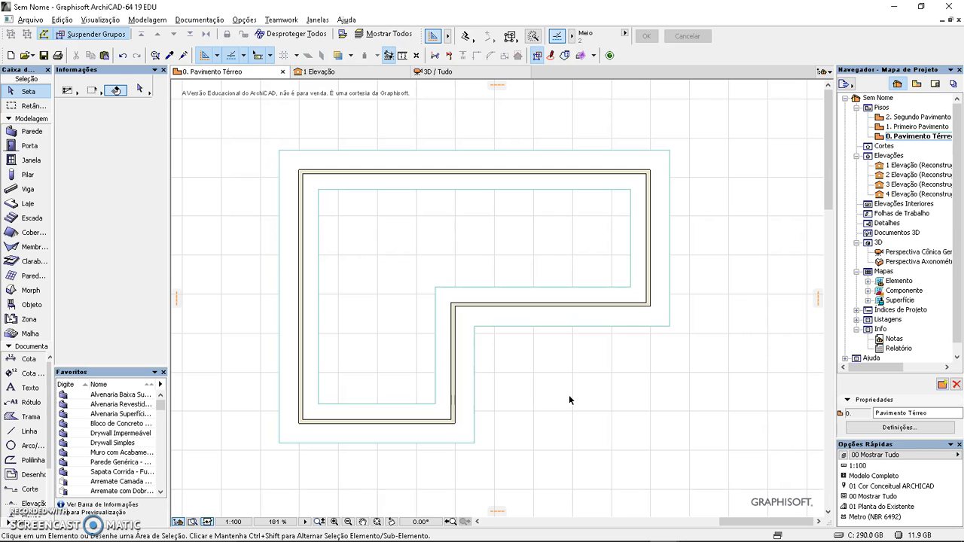
Step: Select the Alvenaria Baixa wall favourite
click(105, 395)
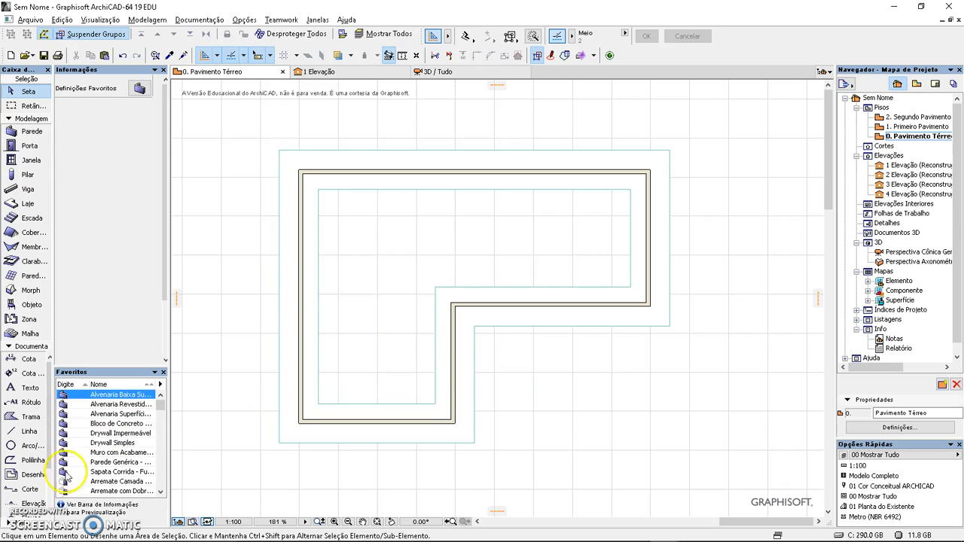